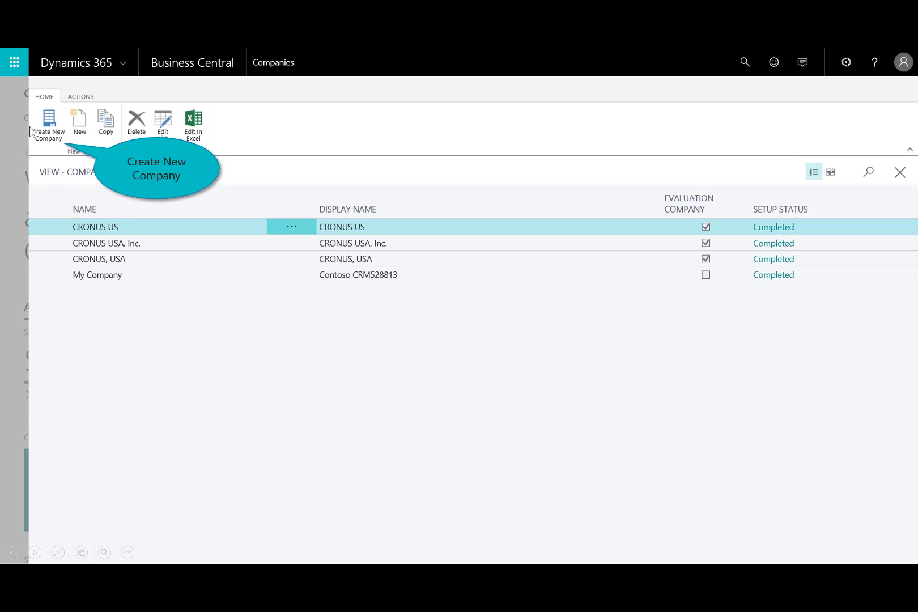
- Create a new company named "CRONUS, USA Subsidiary" with the Production - Setup Data Only option
left_click(48, 134)
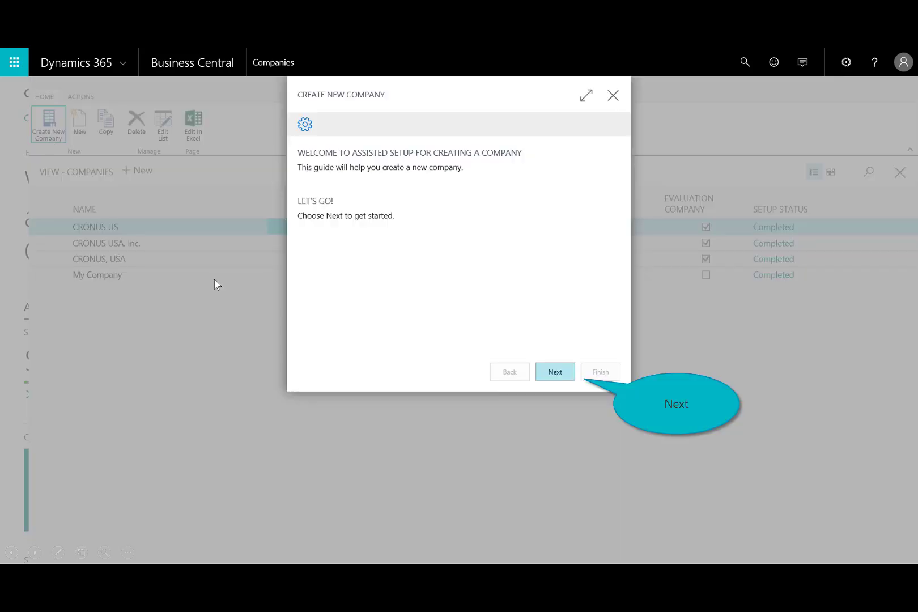
left_click(554, 371)
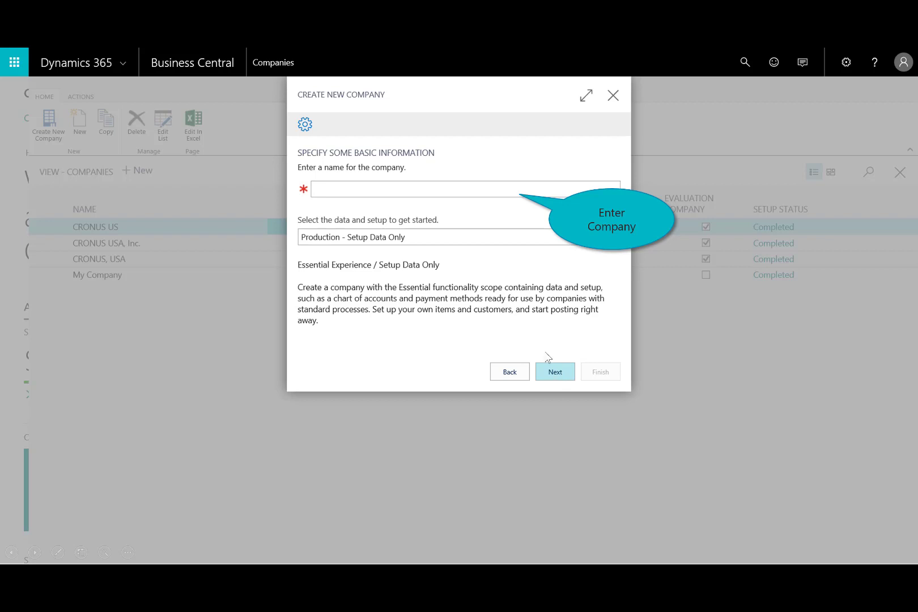
left_click(425, 192)
type("CRONUS, USA Subsidiary")
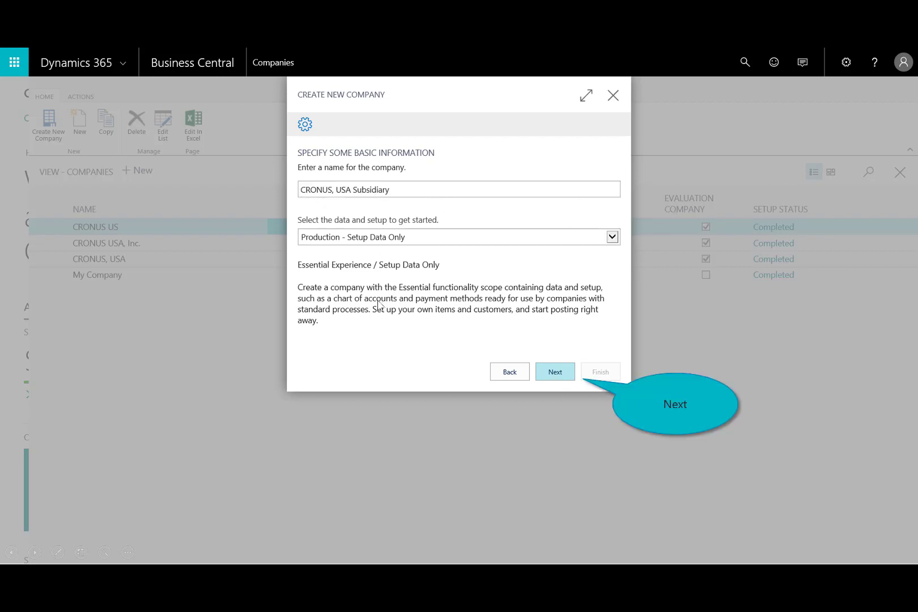
left_click(555, 373)
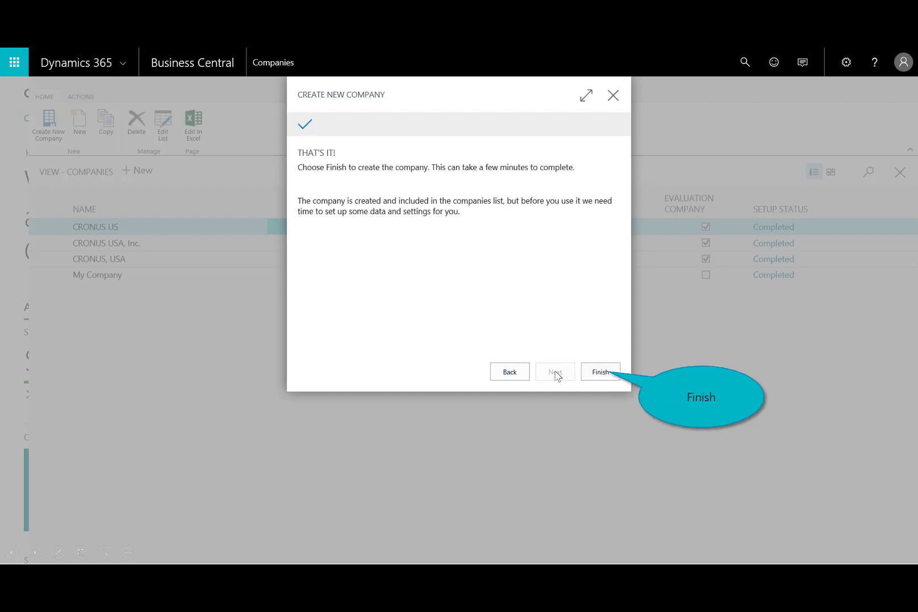
left_click(596, 374)
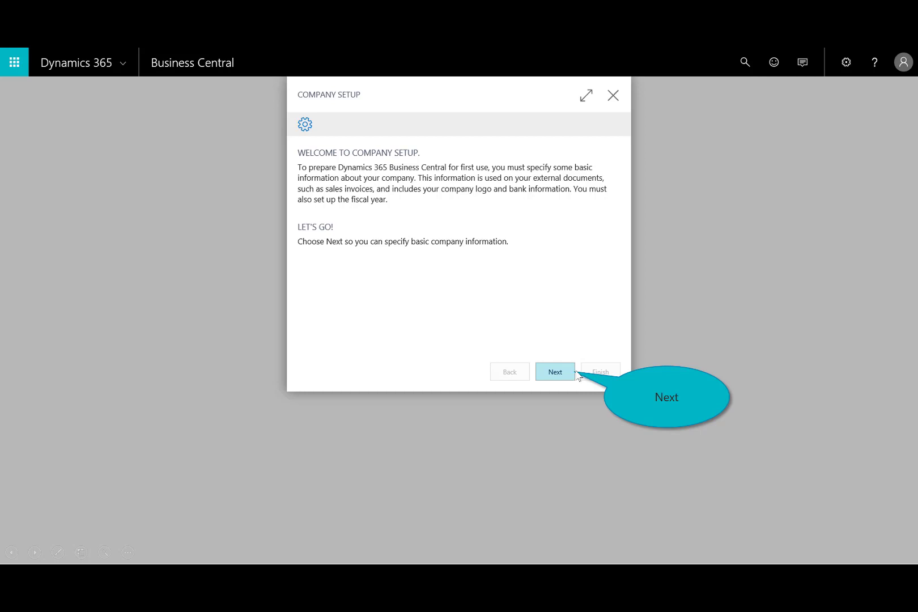
left_click(556, 374)
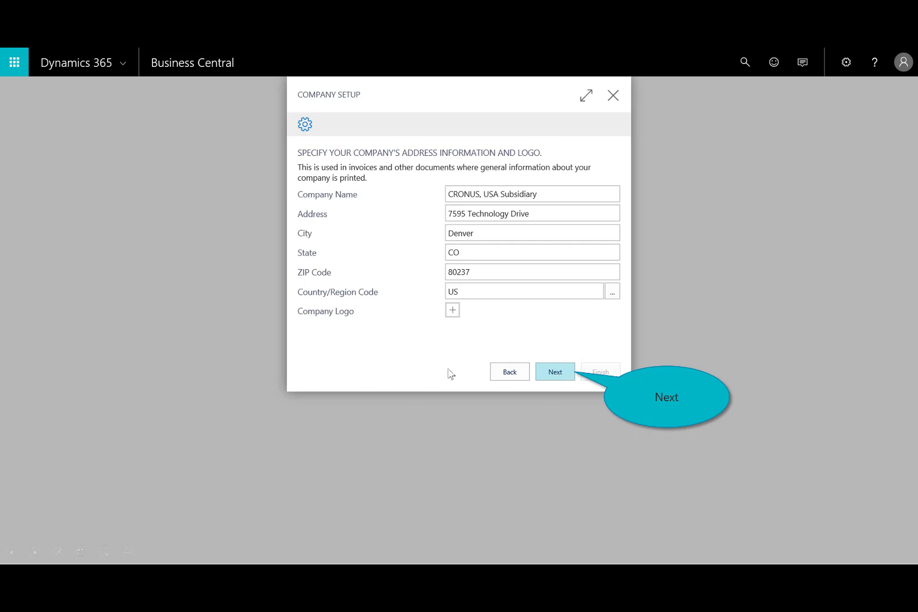
left_click(564, 374)
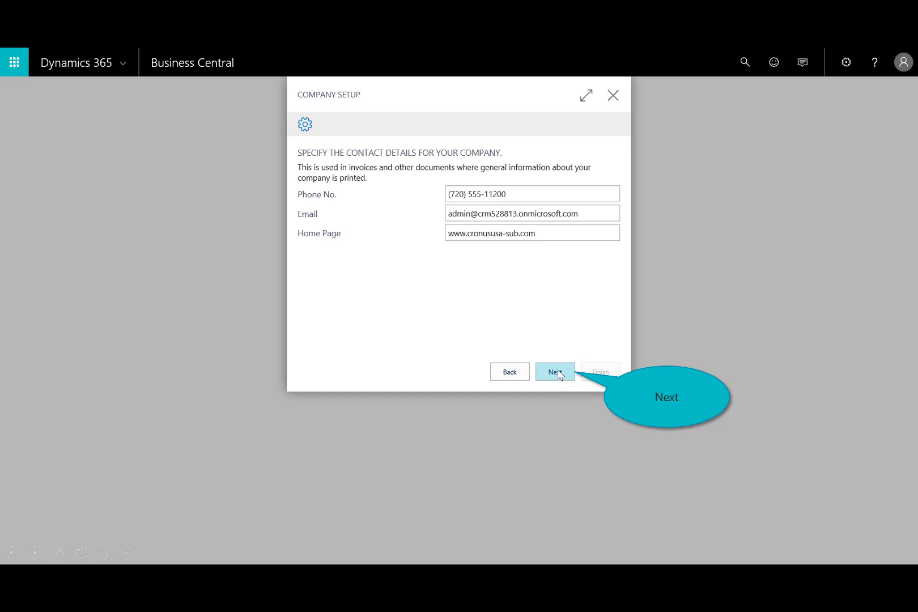
left_click(559, 372)
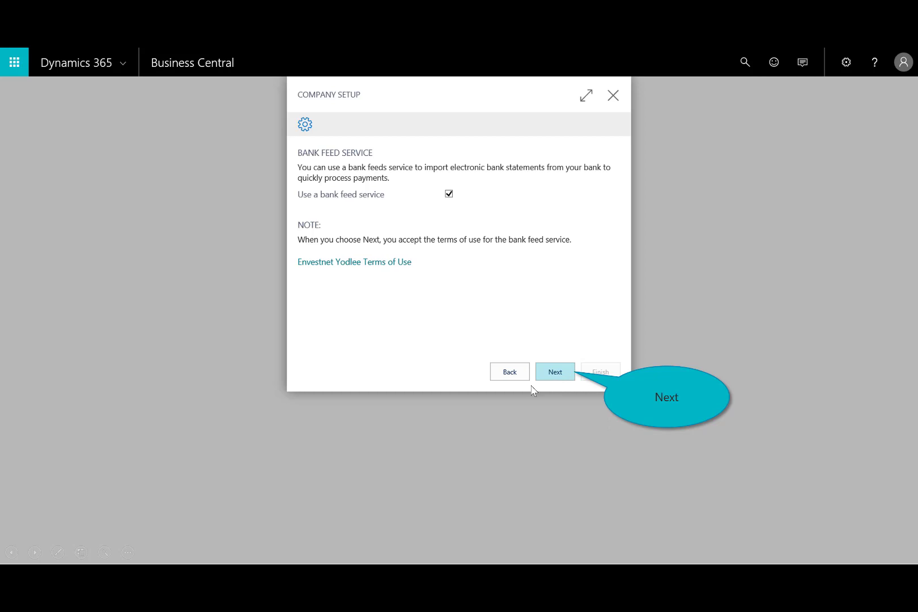
- Accept the use of the bank feed service, select Chase as the bank, and cancel linking the account
left_click(554, 374)
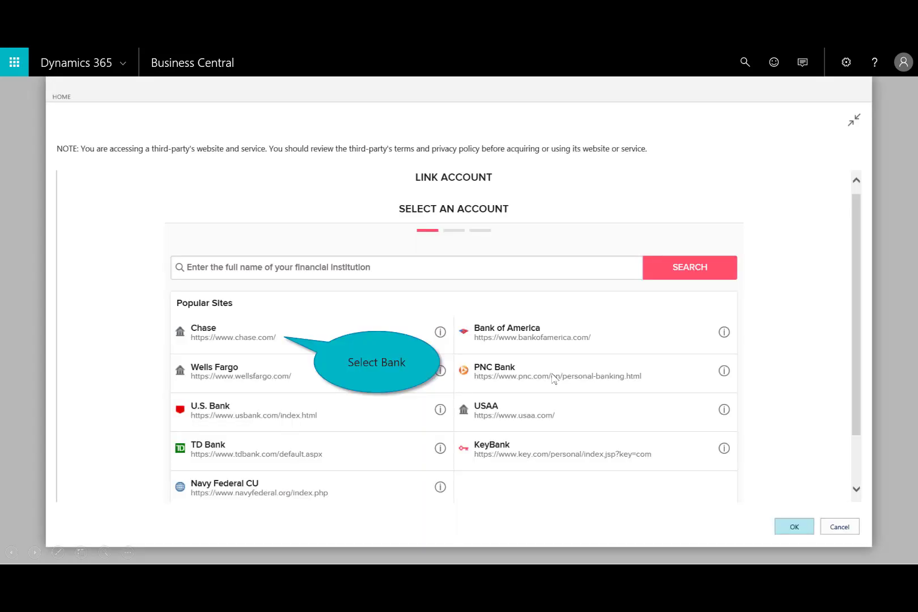
left_click(247, 326)
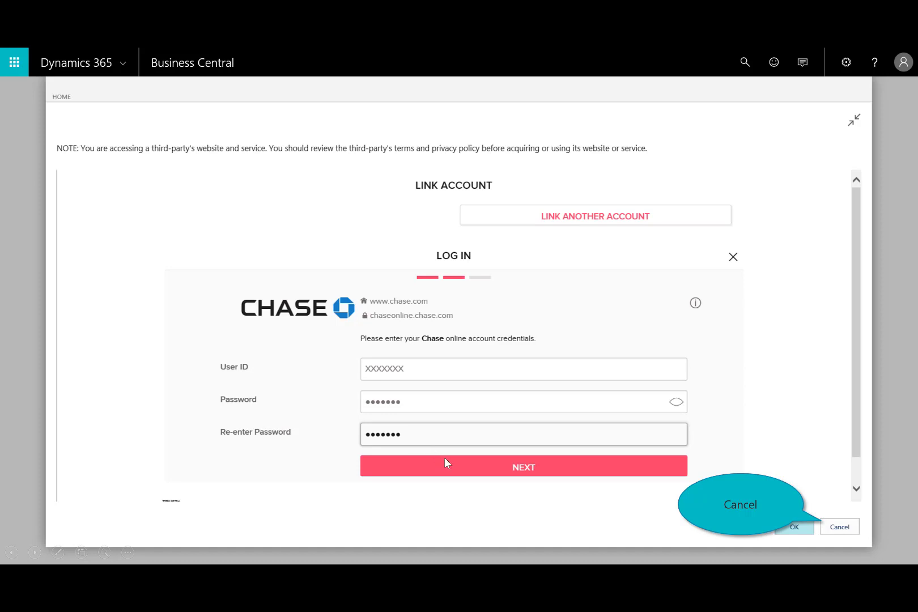
left_click(840, 532)
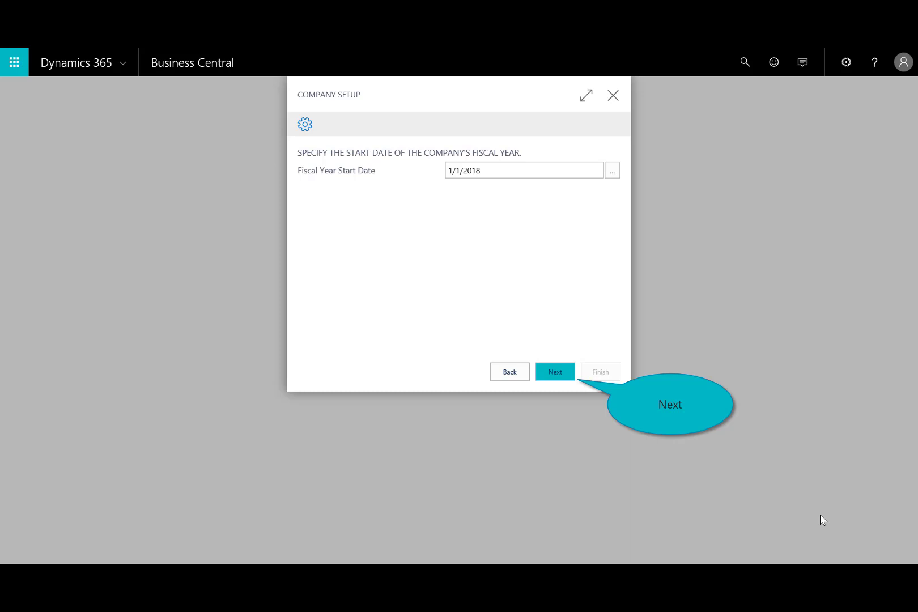
- Finish company setup with the fiscal year starting 1/1/2018 and FIFO as the inventory costing method
left_click(553, 372)
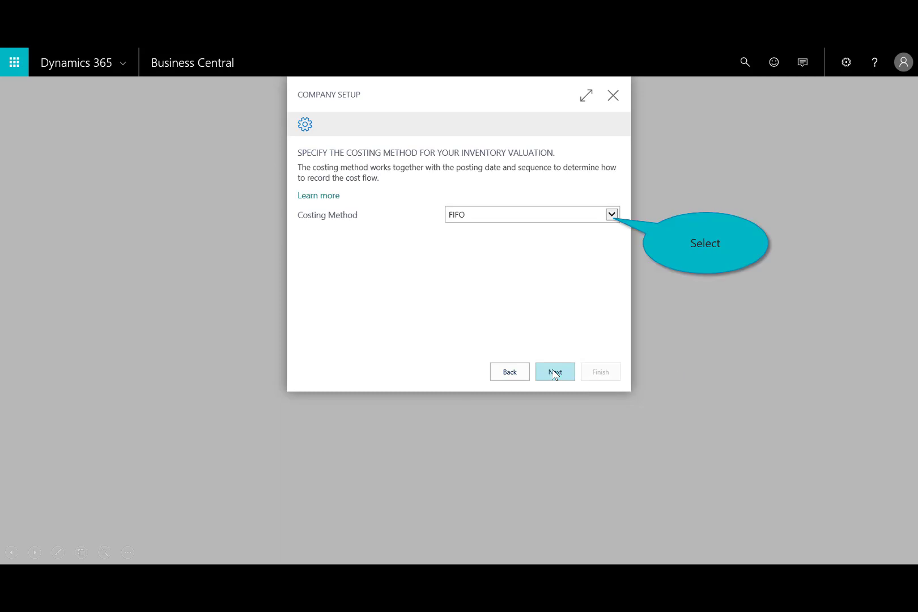
left_click(611, 218)
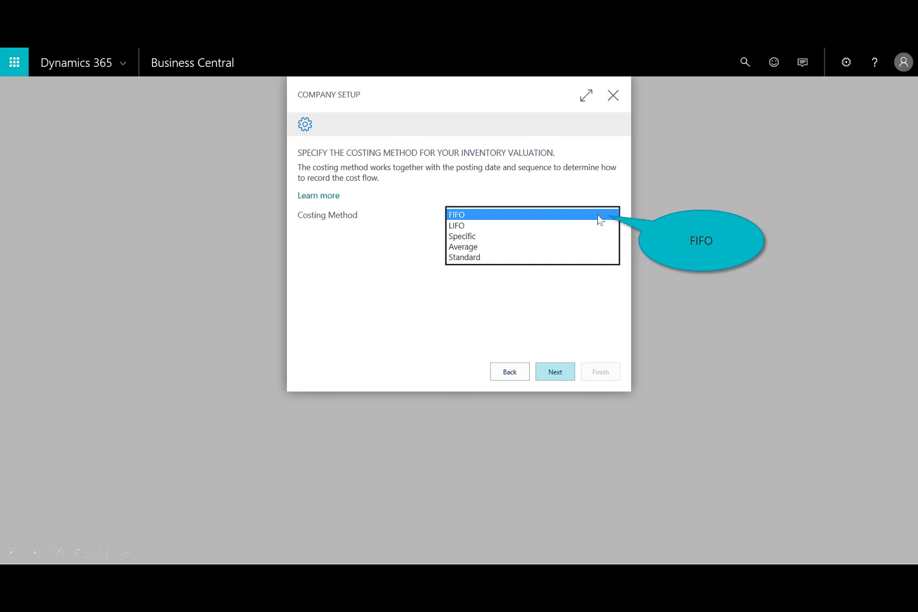
left_click(598, 215)
left_click(546, 375)
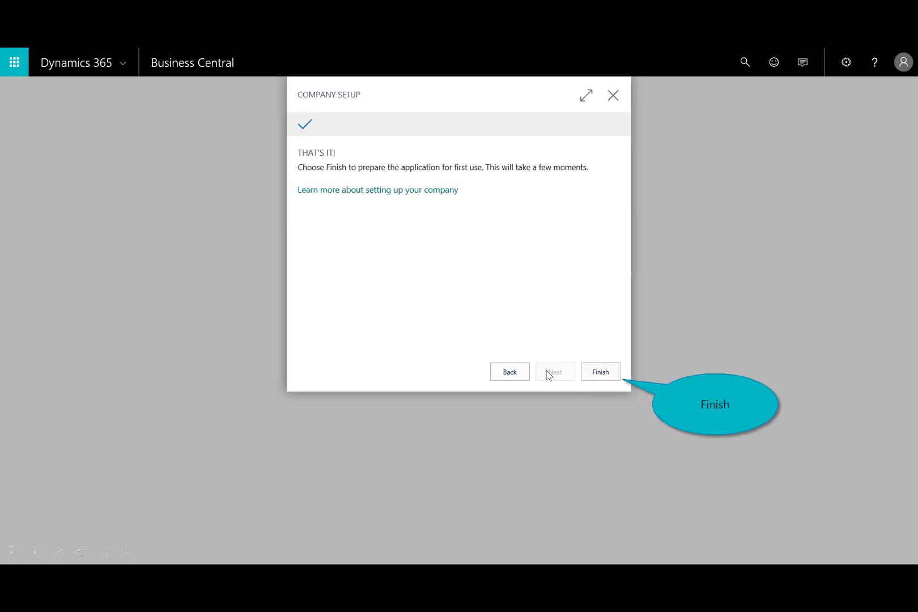
left_click(600, 372)
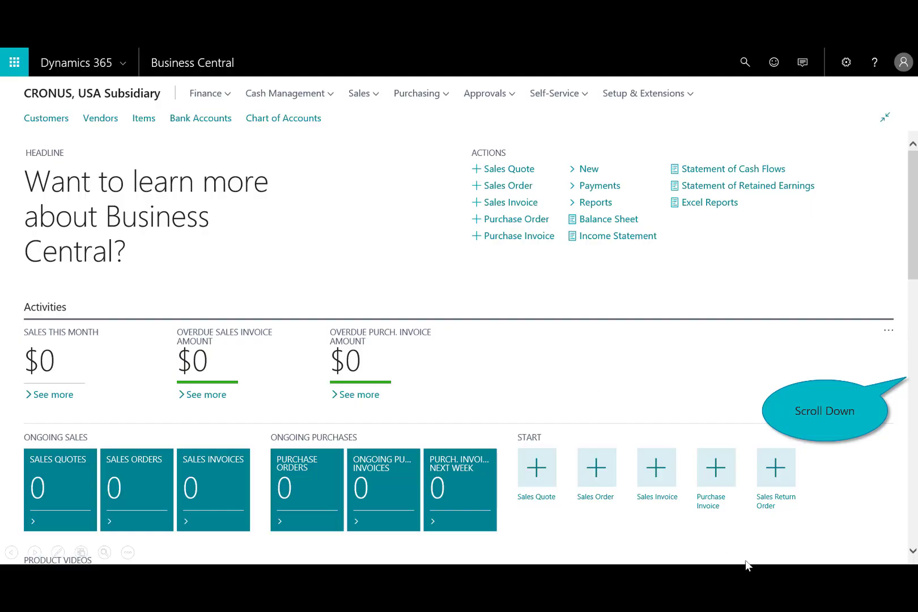
- View the Migrate business data video from the "Get started with Dynamics 365" resources and close it
scroll(907, 475, "down", 5)
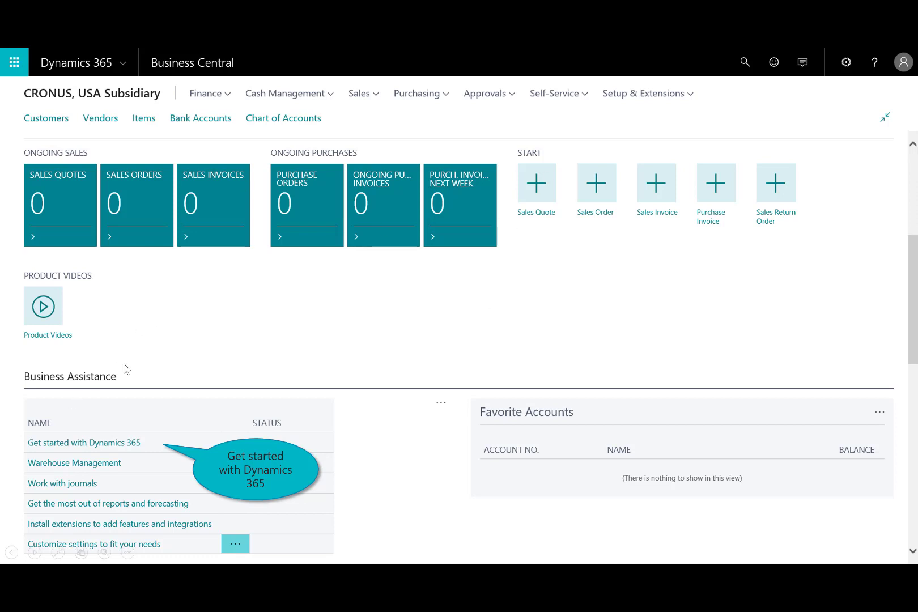
left_click(100, 445)
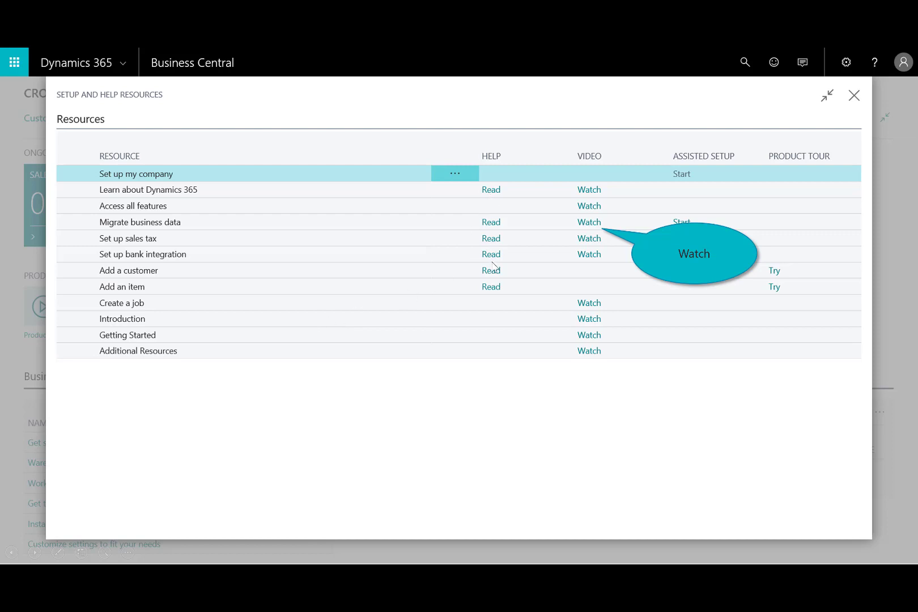
left_click(592, 222)
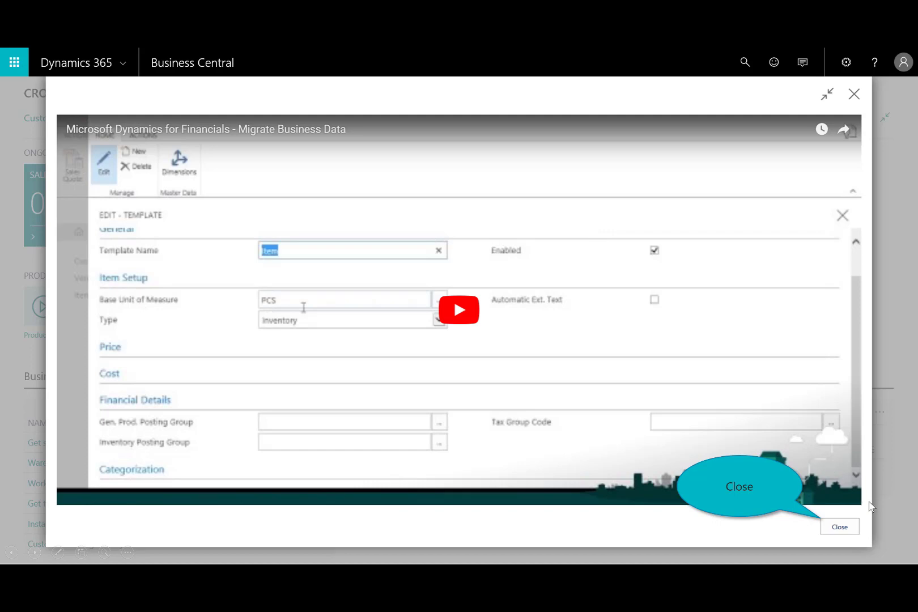
left_click(838, 526)
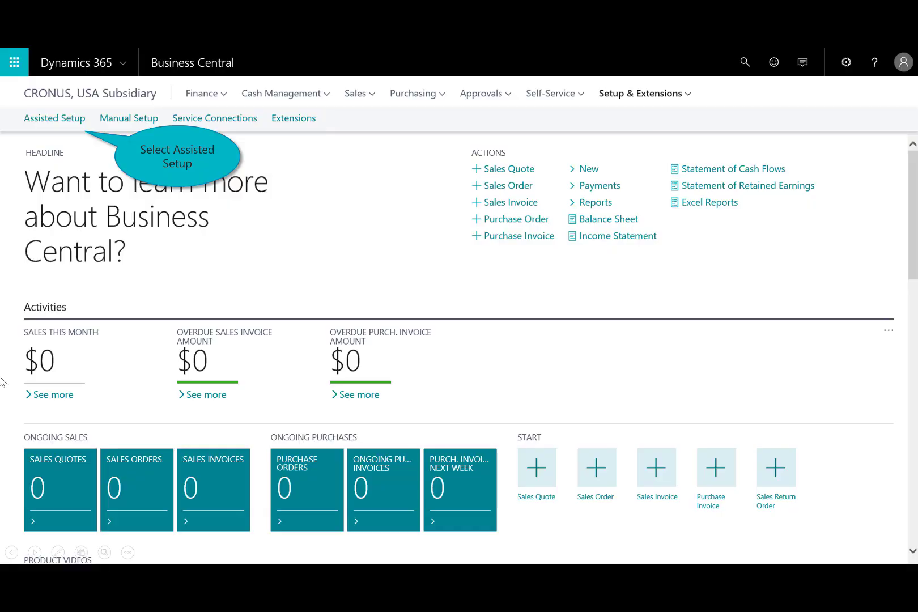
- Start the Migrate business data assisted setup and use Import from Excel as the data source
left_click(64, 121)
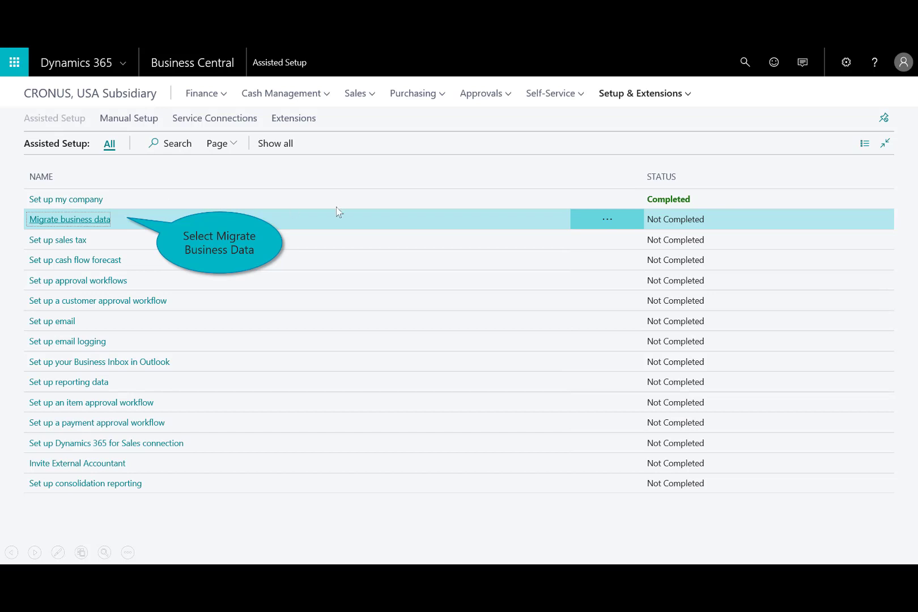
left_click(80, 220)
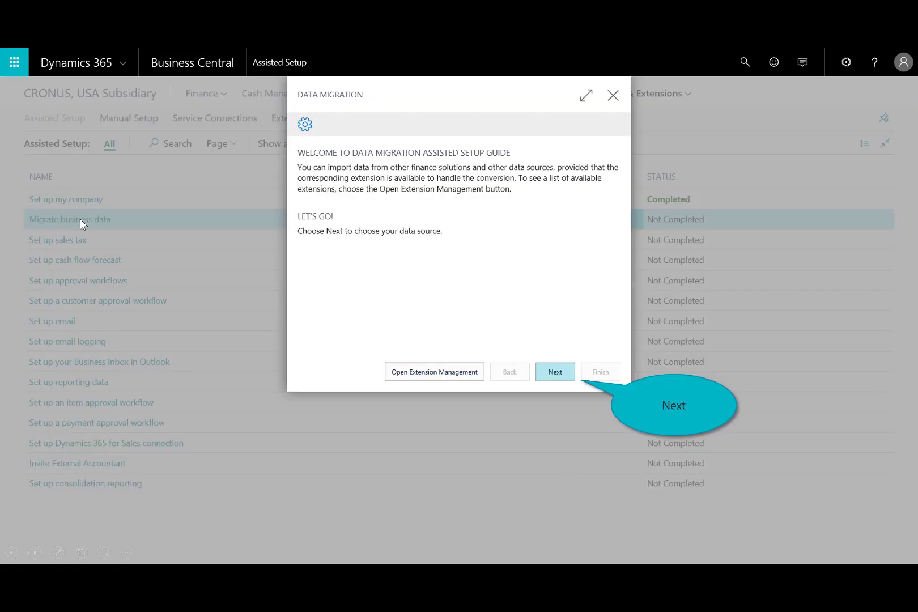
left_click(560, 378)
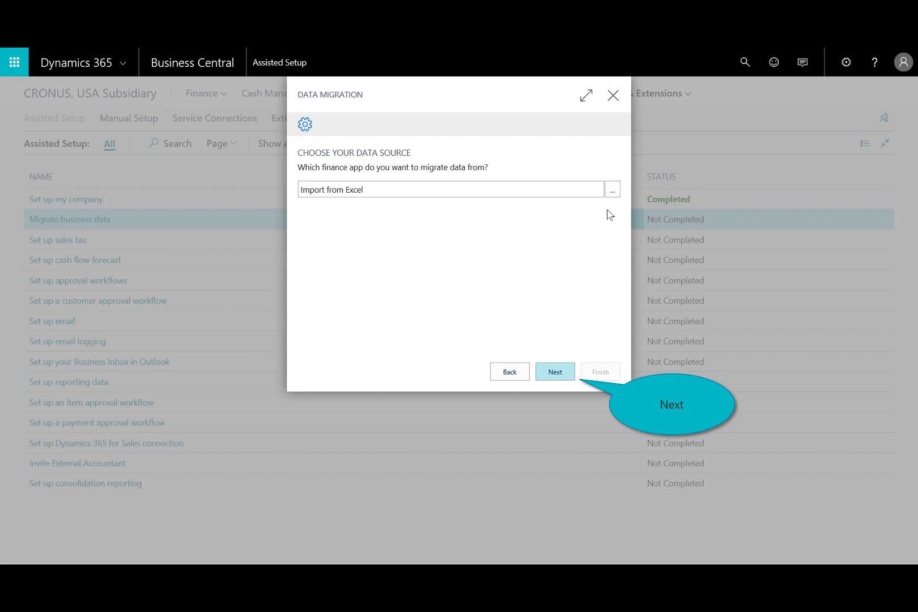
left_click(562, 372)
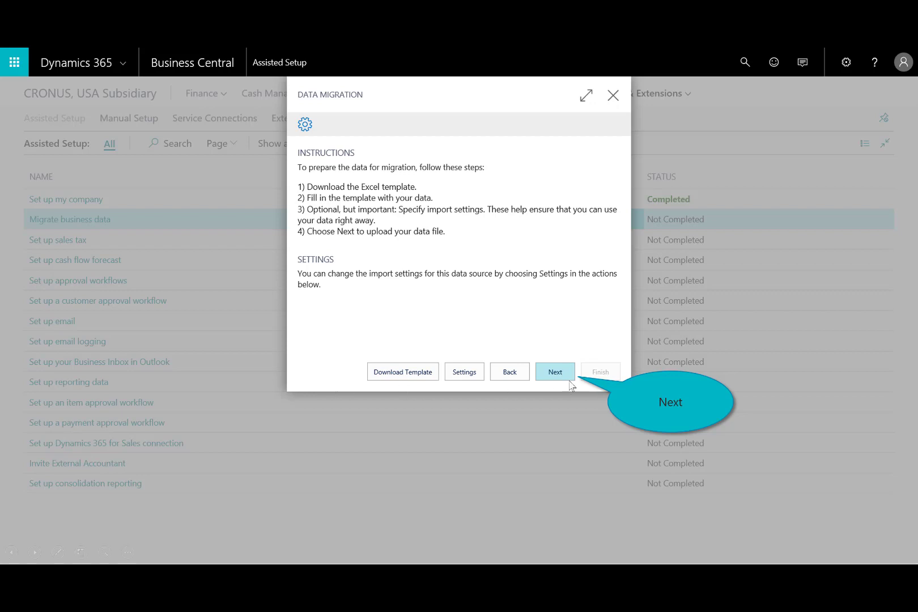
- Upload the Excel workbook "MLB DataImport_Dynamics36526_03_2018_23_54_30.xlsx" from the Desktop as the migration data file
left_click(559, 366)
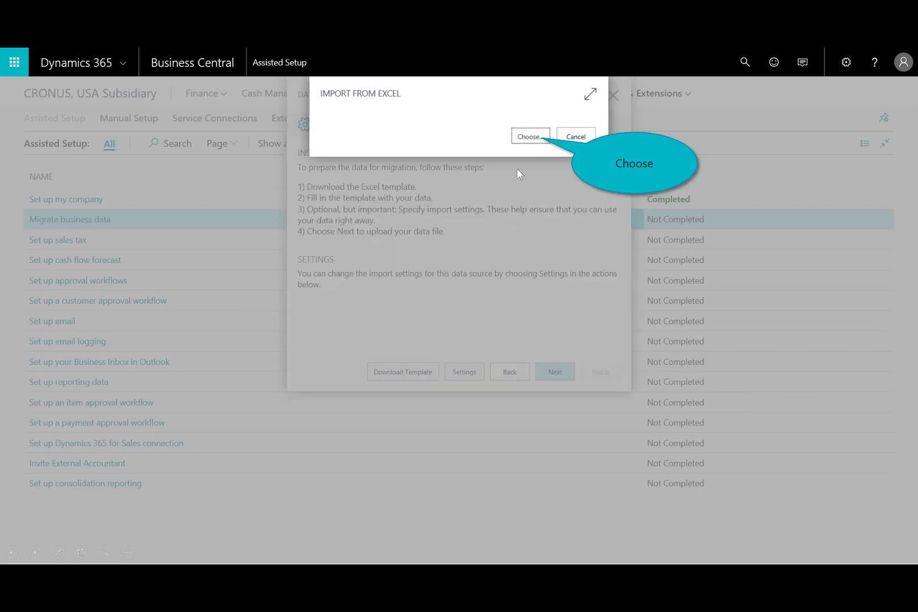
left_click(530, 136)
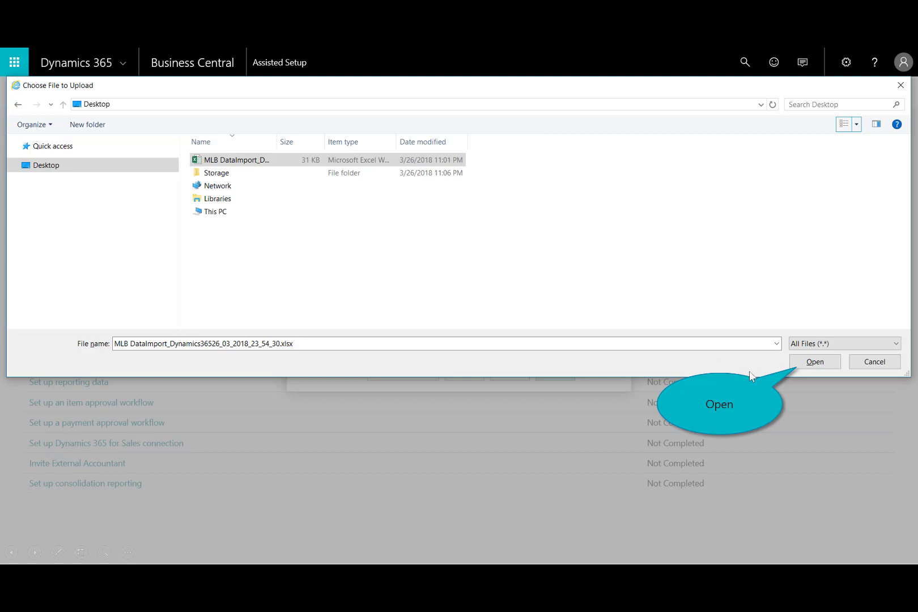
left_click(811, 363)
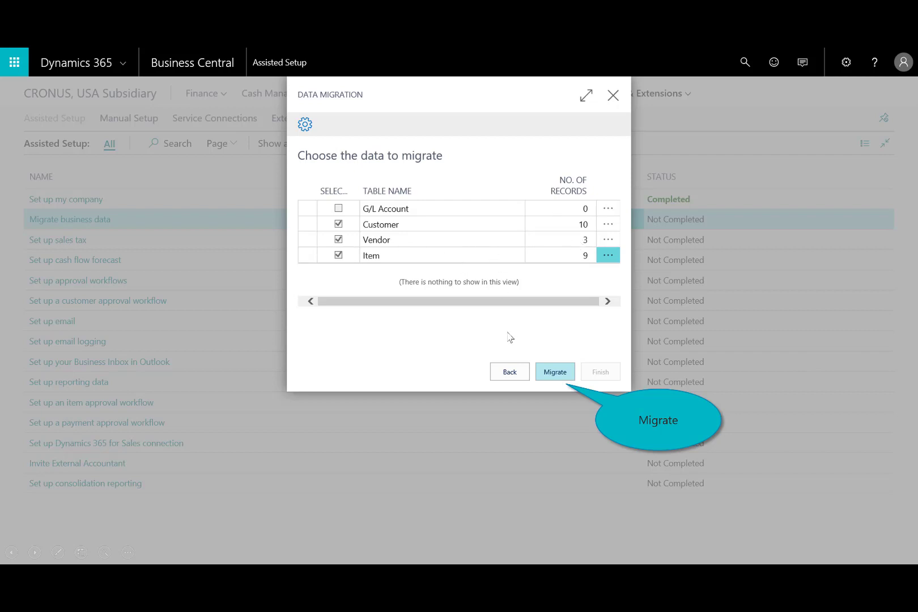
- Migrate the Customer, Vendor and Item tables and finish the data migration guide
left_click(552, 373)
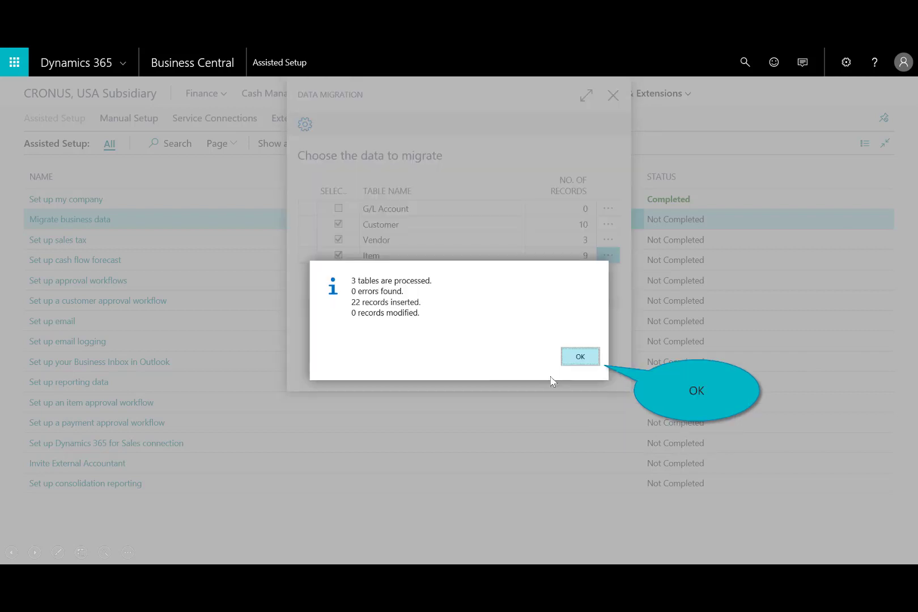
left_click(580, 357)
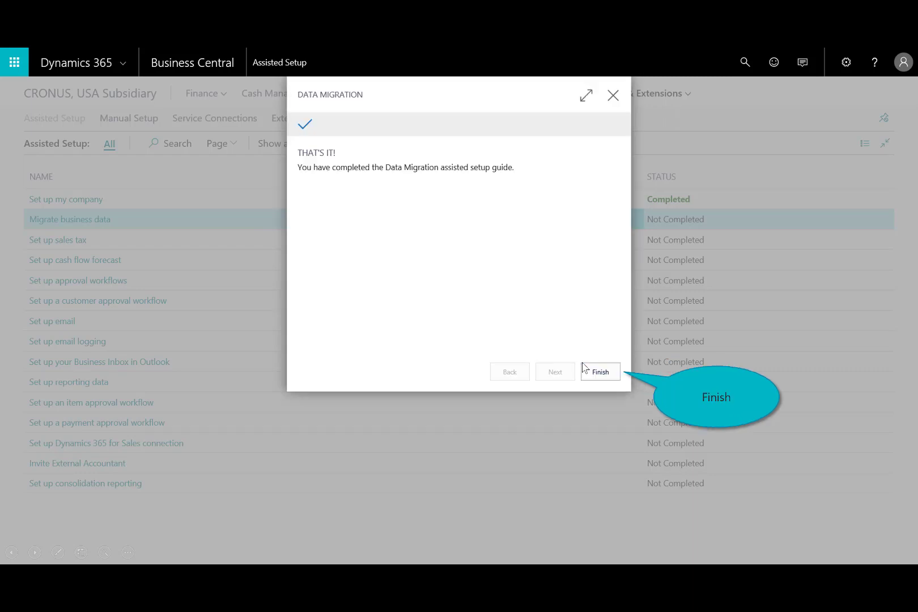
left_click(600, 372)
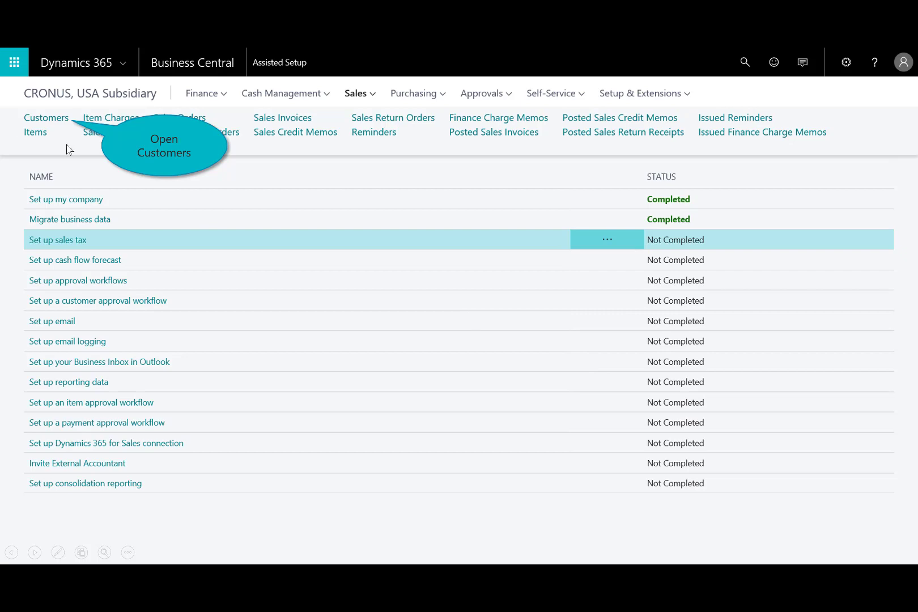
- Review the migrated records in the customer, vendor and item lists
left_click(49, 119)
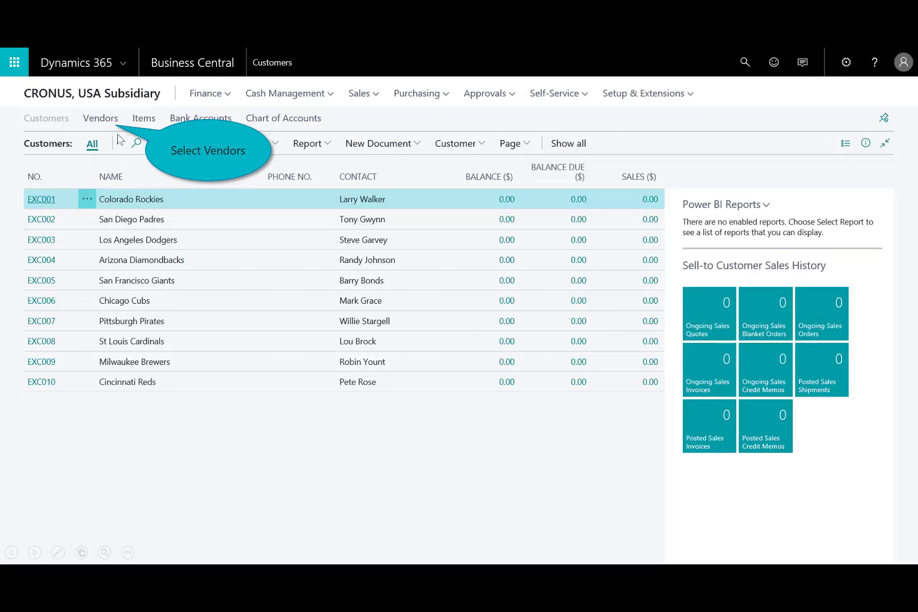
left_click(100, 120)
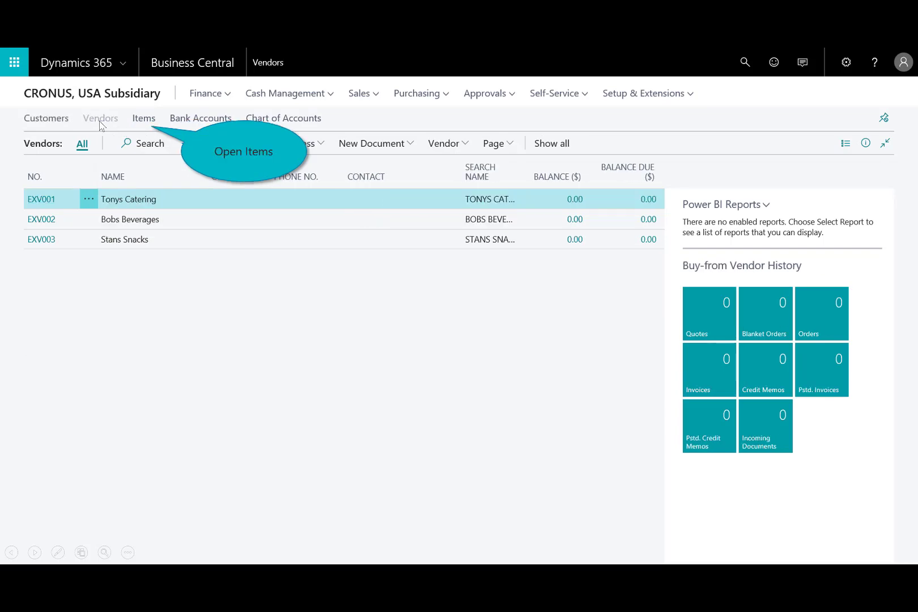
left_click(148, 121)
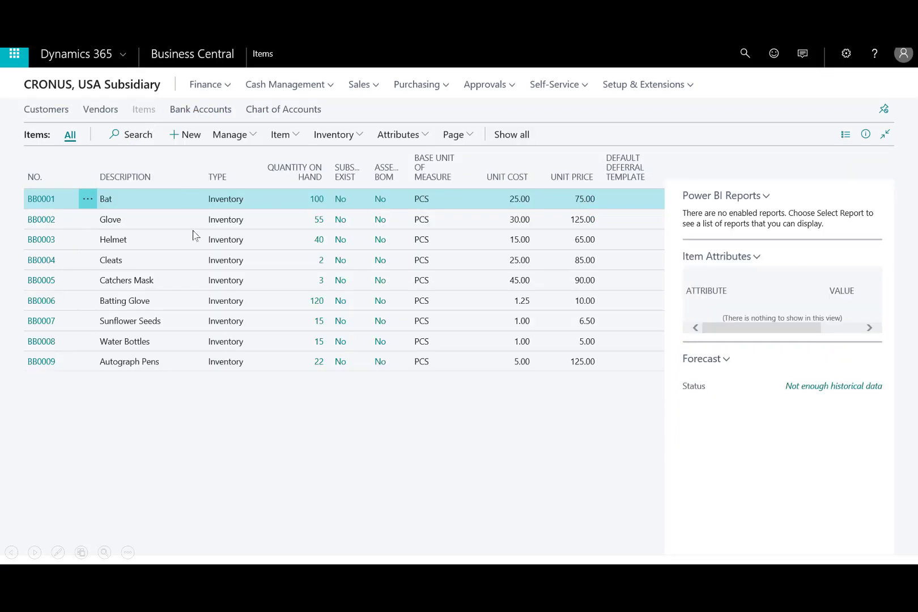
left_click(237, 275)
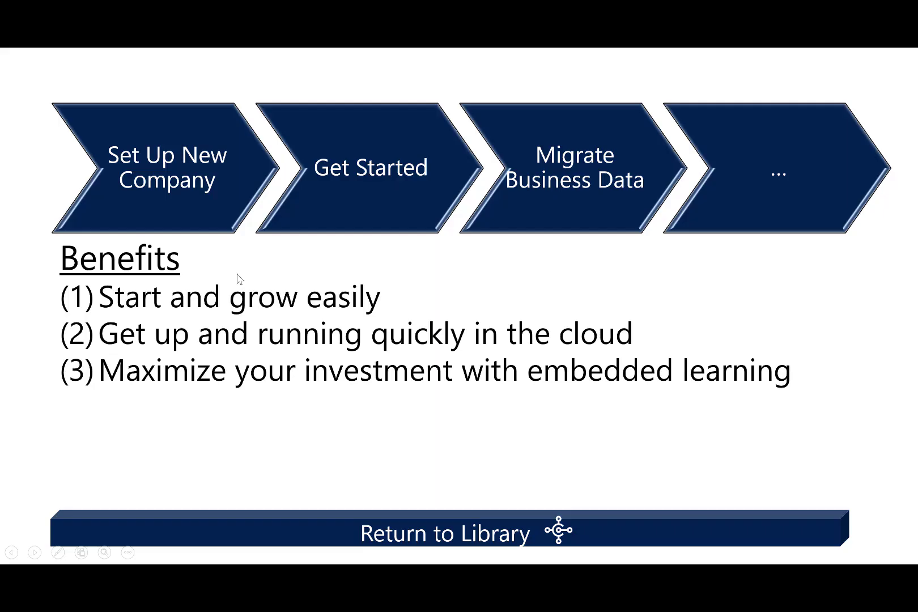